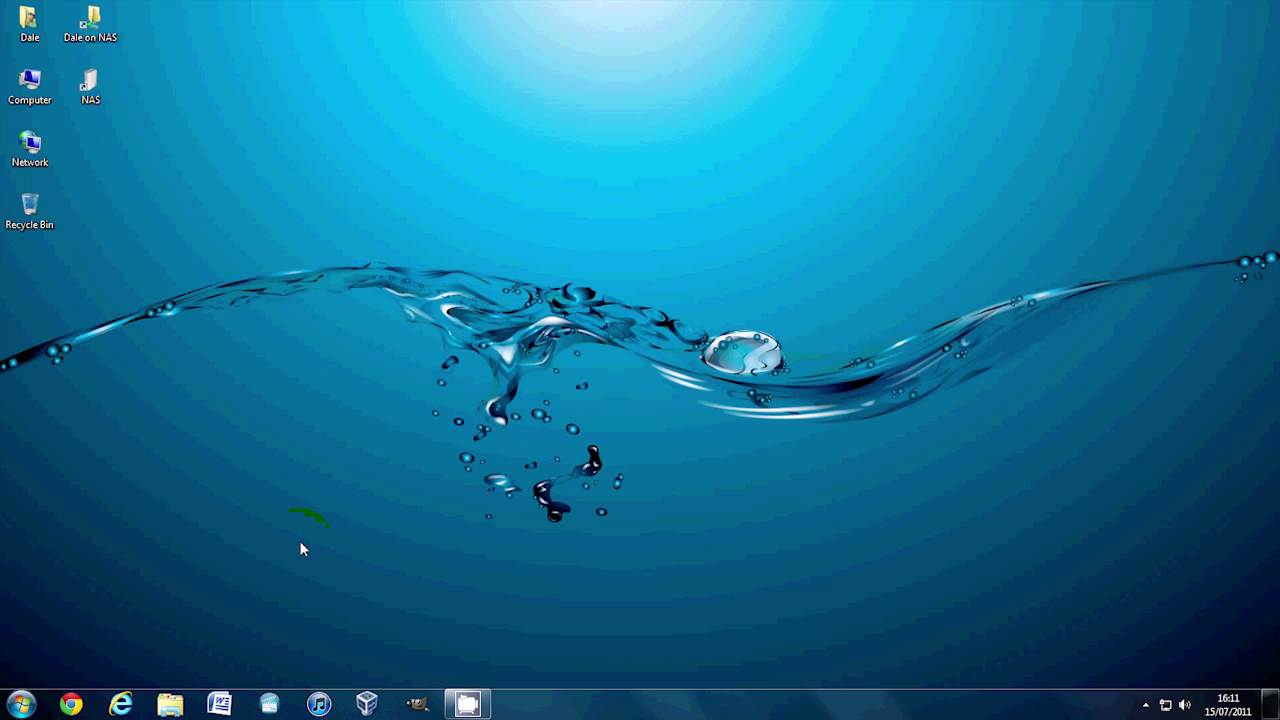
- Open VirtualBox Manager from the taskbar, then minimize, restore and minimize it again
left_click(352, 705)
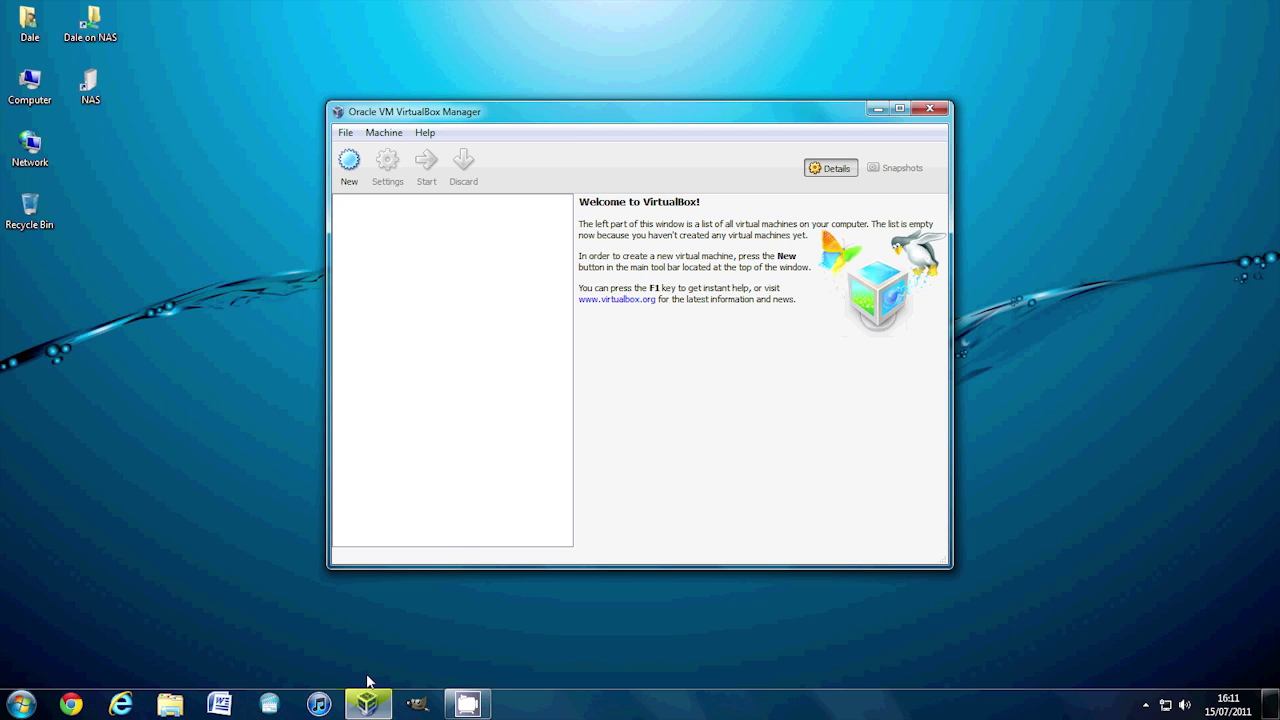
left_click(368, 705)
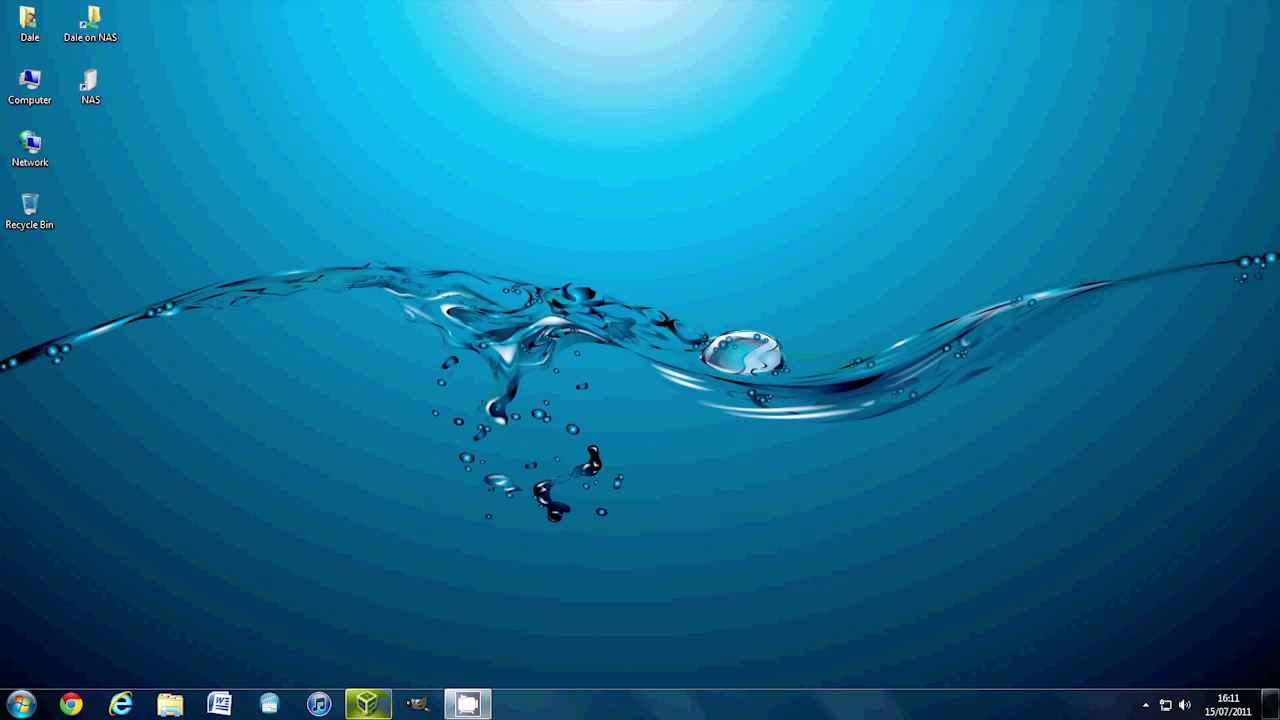
left_click(368, 705)
left_click(368, 705)
- Restore two VirtualBox Manager windows and snap them side by side, half the screen each
left_click(364, 705)
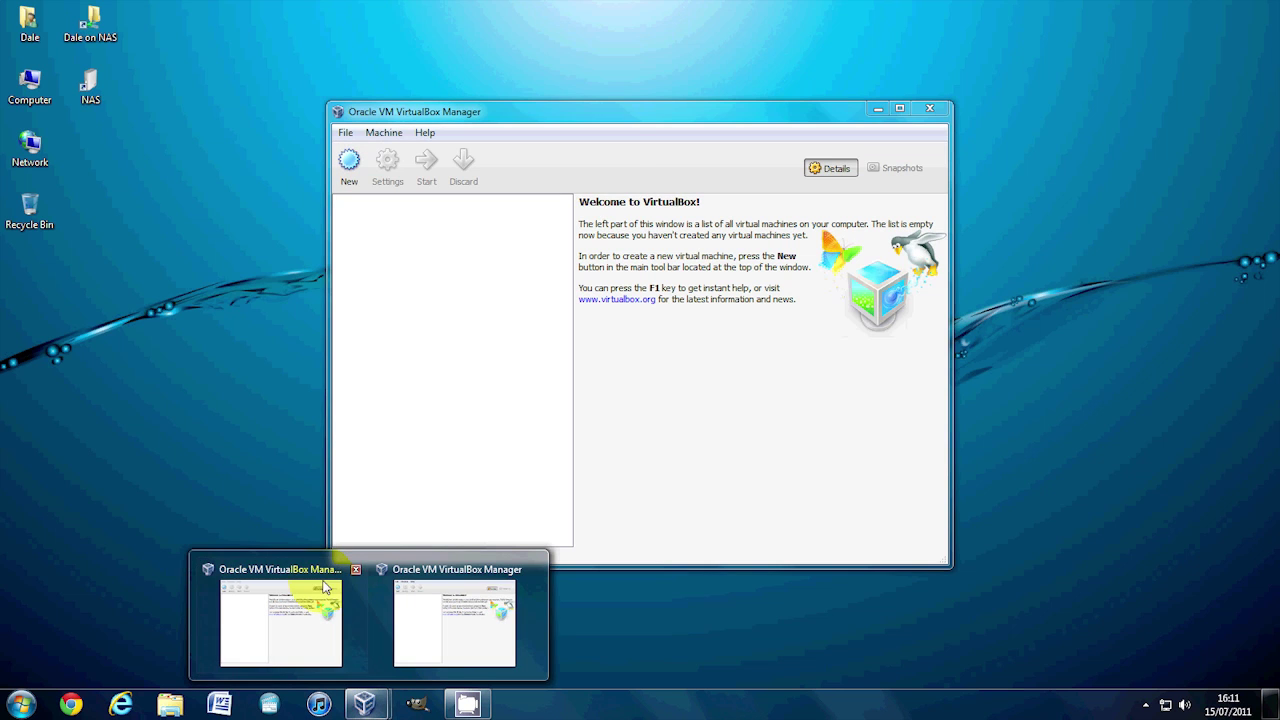
left_click_drag(626, 112, 992, 159)
mouse_move(383, 707)
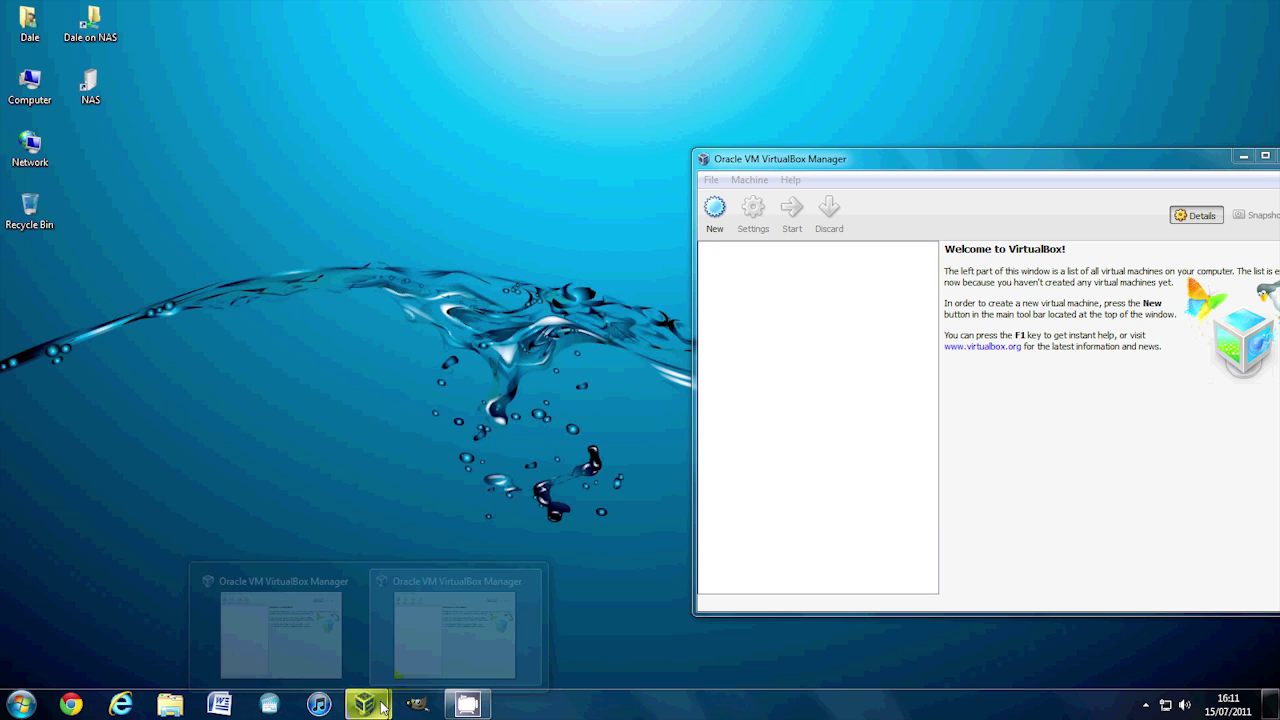
left_click(455, 630)
left_click_drag(280, 163, 3, 196)
left_click_drag(800, 159, 1275, 150)
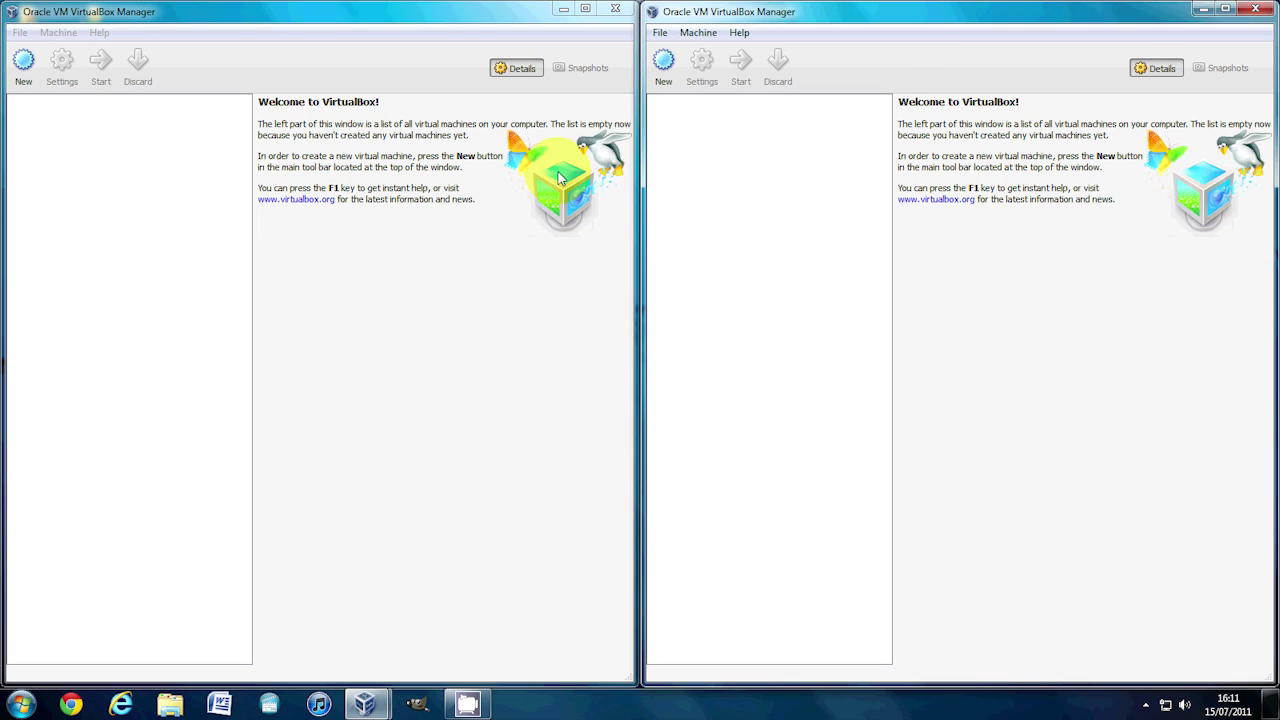
- Return both windows to floating size, open a third Manager window, and close the extras
left_click_drag(906, 34, 803, 104)
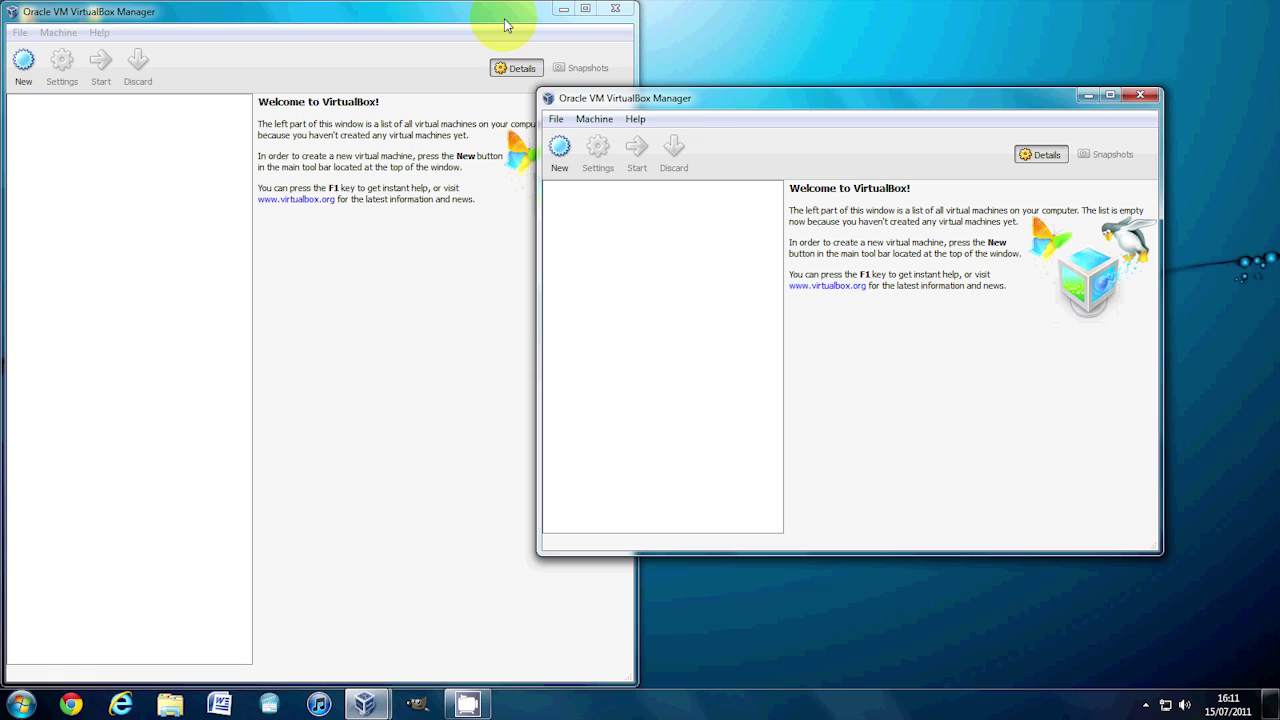
left_click_drag(504, 18, 503, 204)
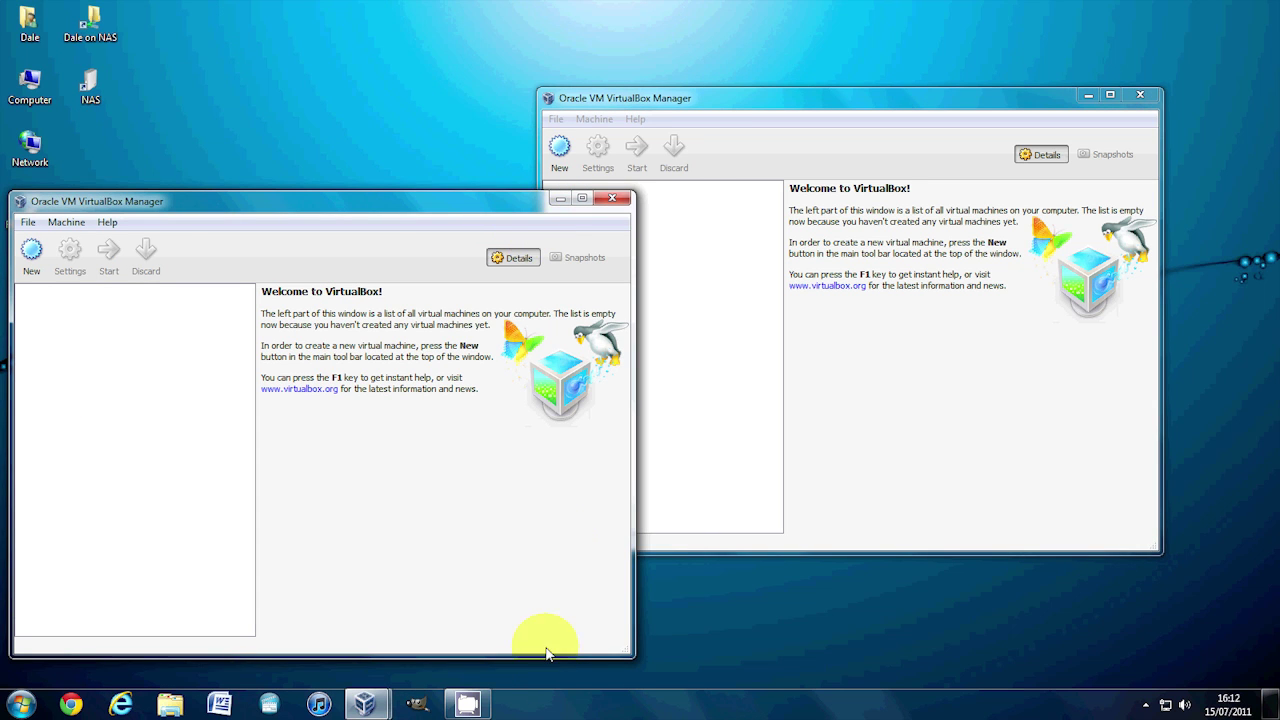
middle_click(364, 704)
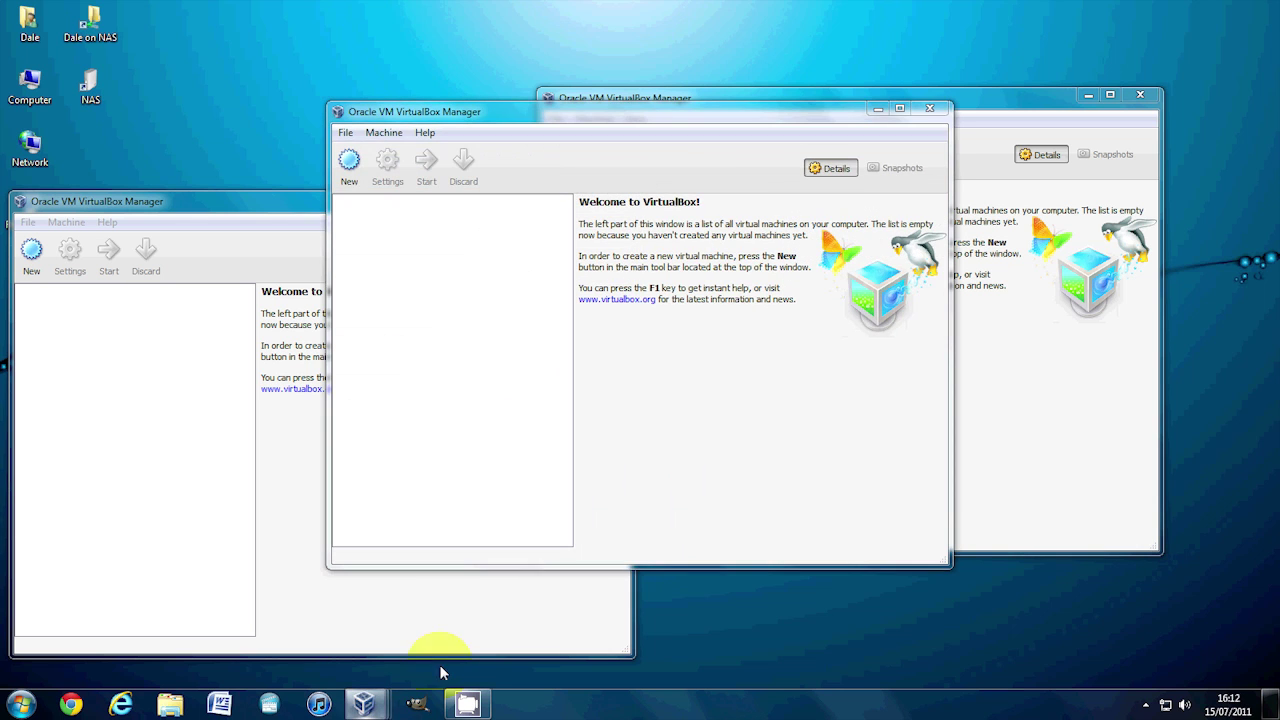
left_click(928, 112)
left_click(1129, 102)
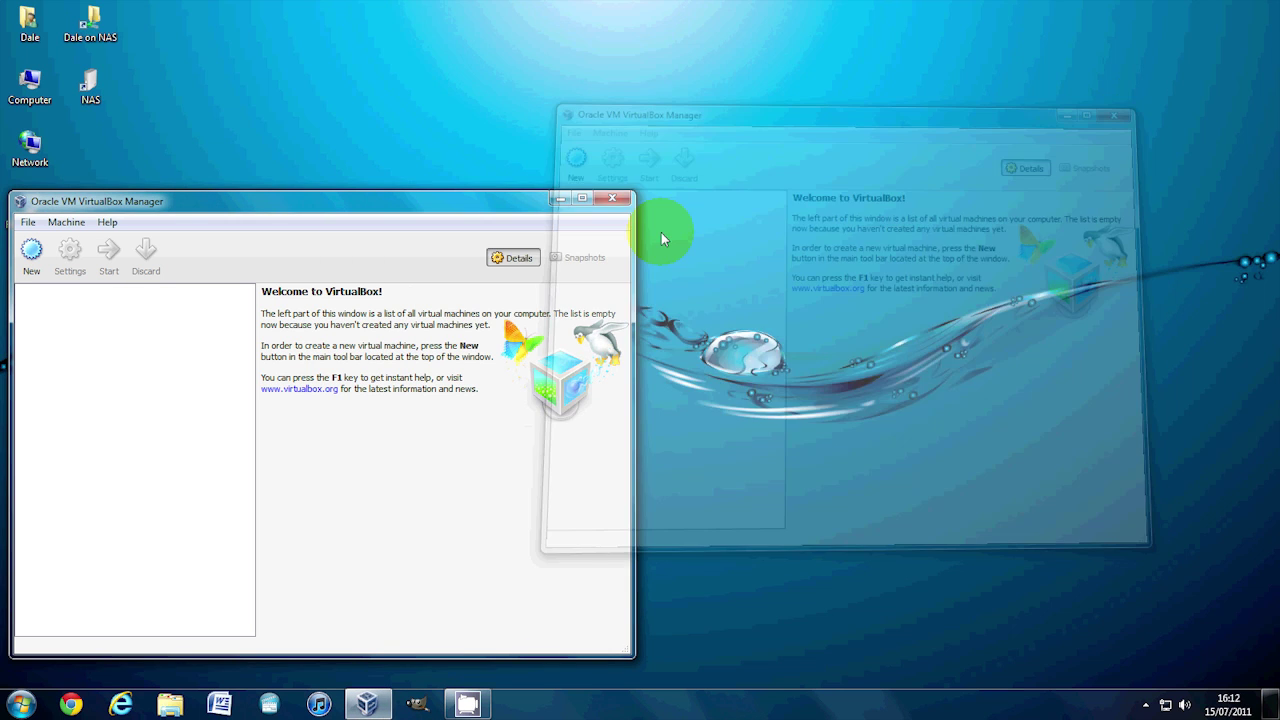
- Close the last VirtualBox Manager window at the lower left
left_click(615, 199)
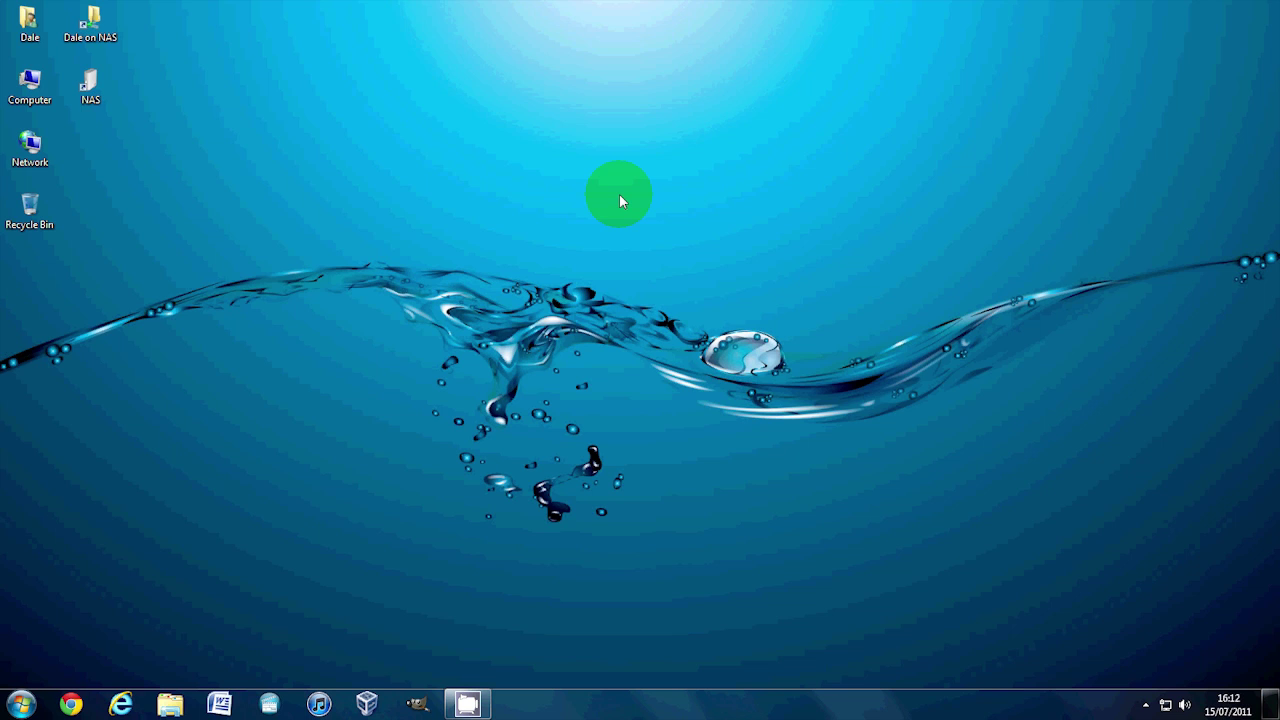
- Launch Problem Steps Recorder through a 'psr' Start search and move it to the top centre
key("super")
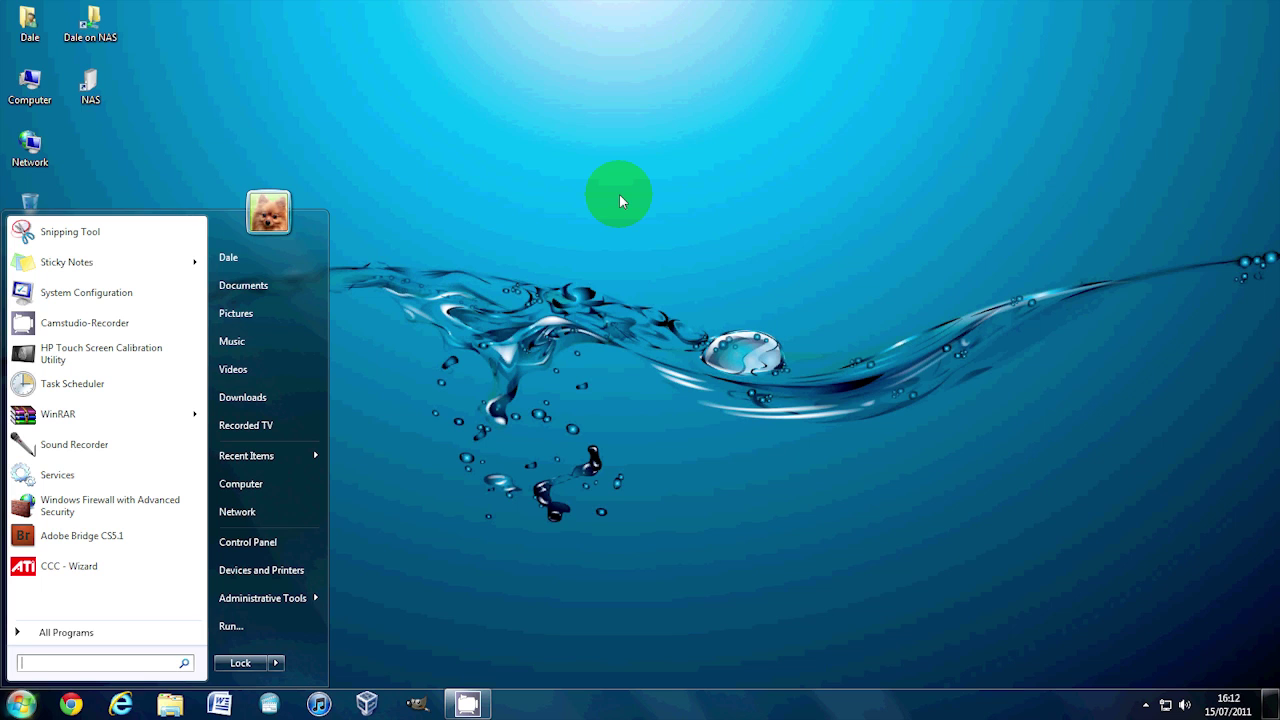
type("psr")
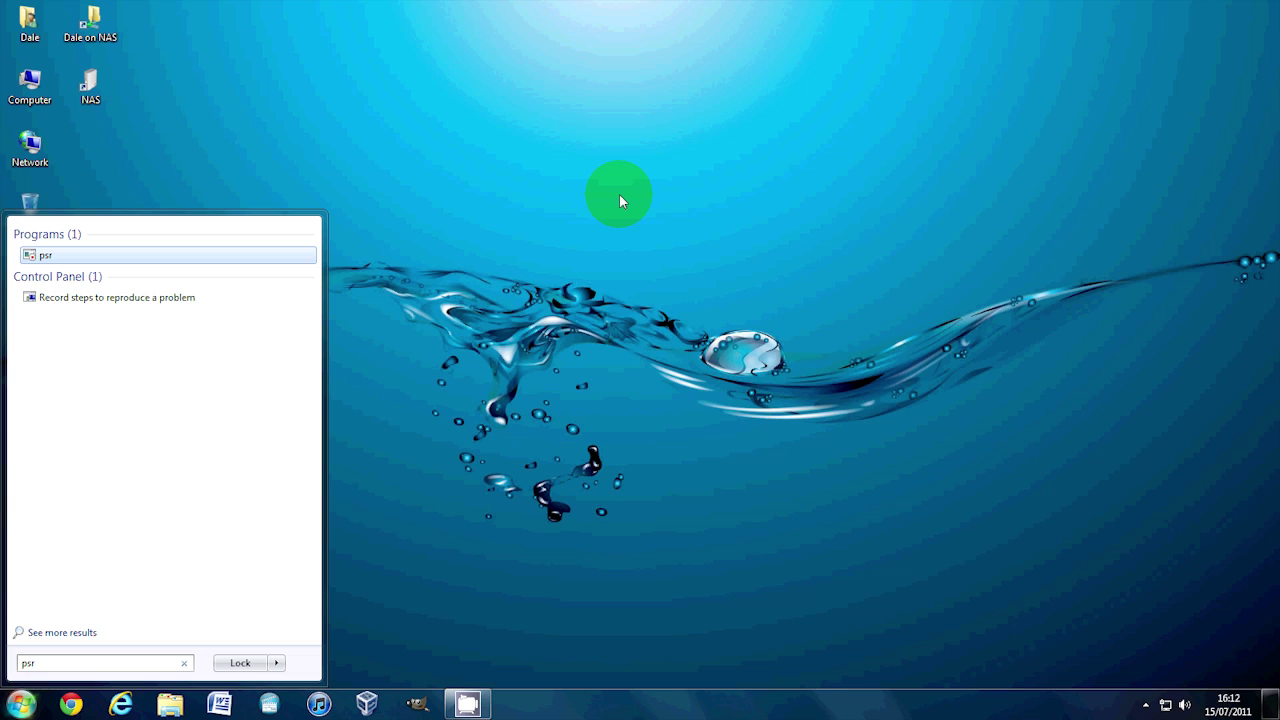
key("Return")
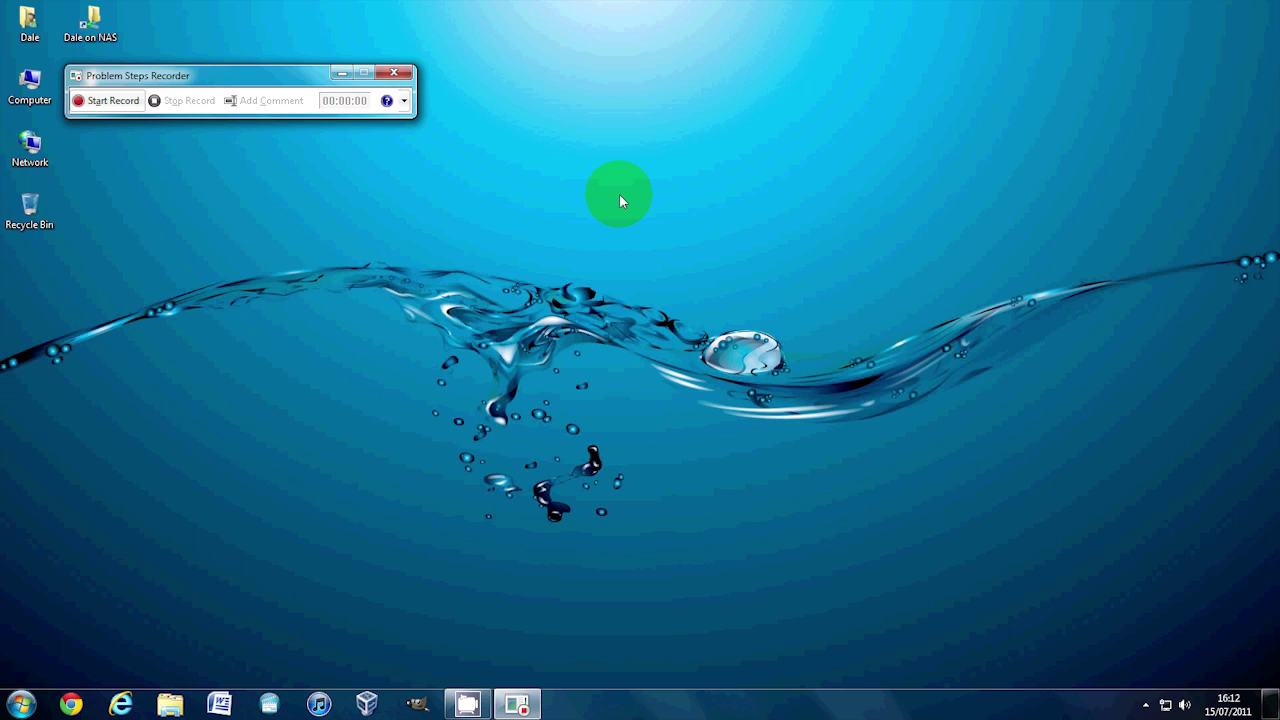
left_click_drag(291, 77, 651, 91)
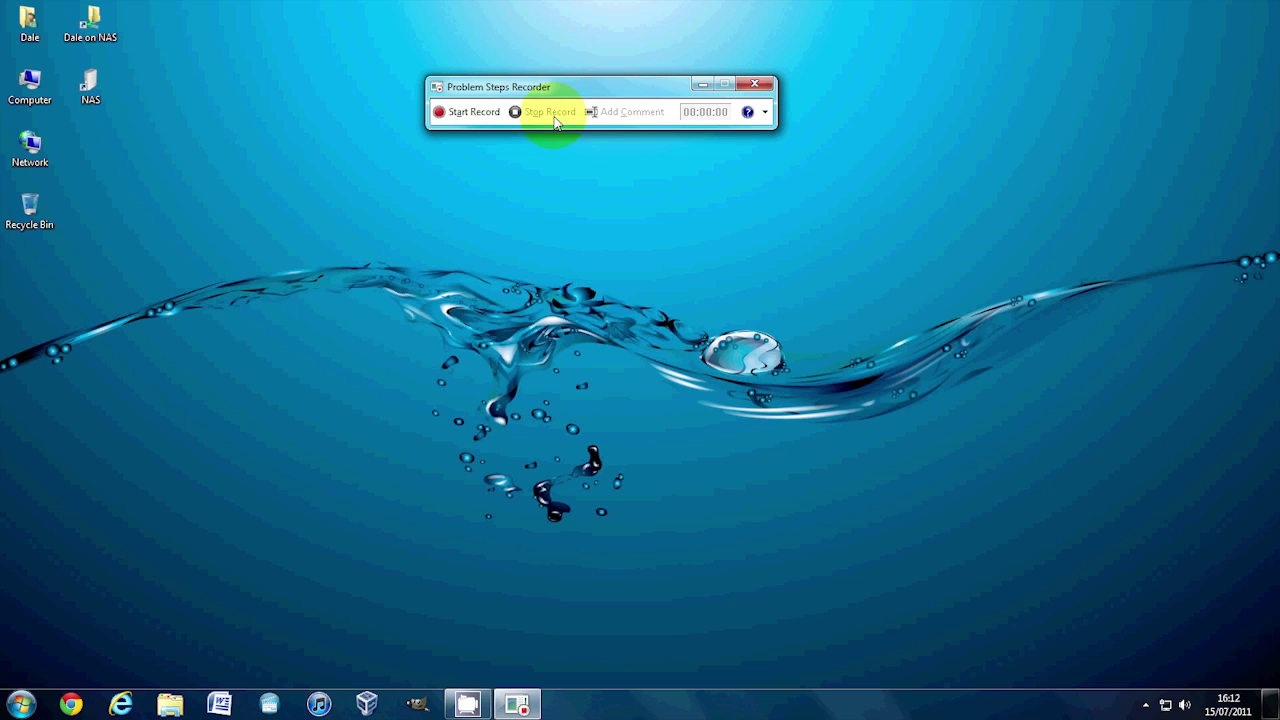
- Start recording, then launch Microsoft Word from the Start menu and close it
left_click(506, 116)
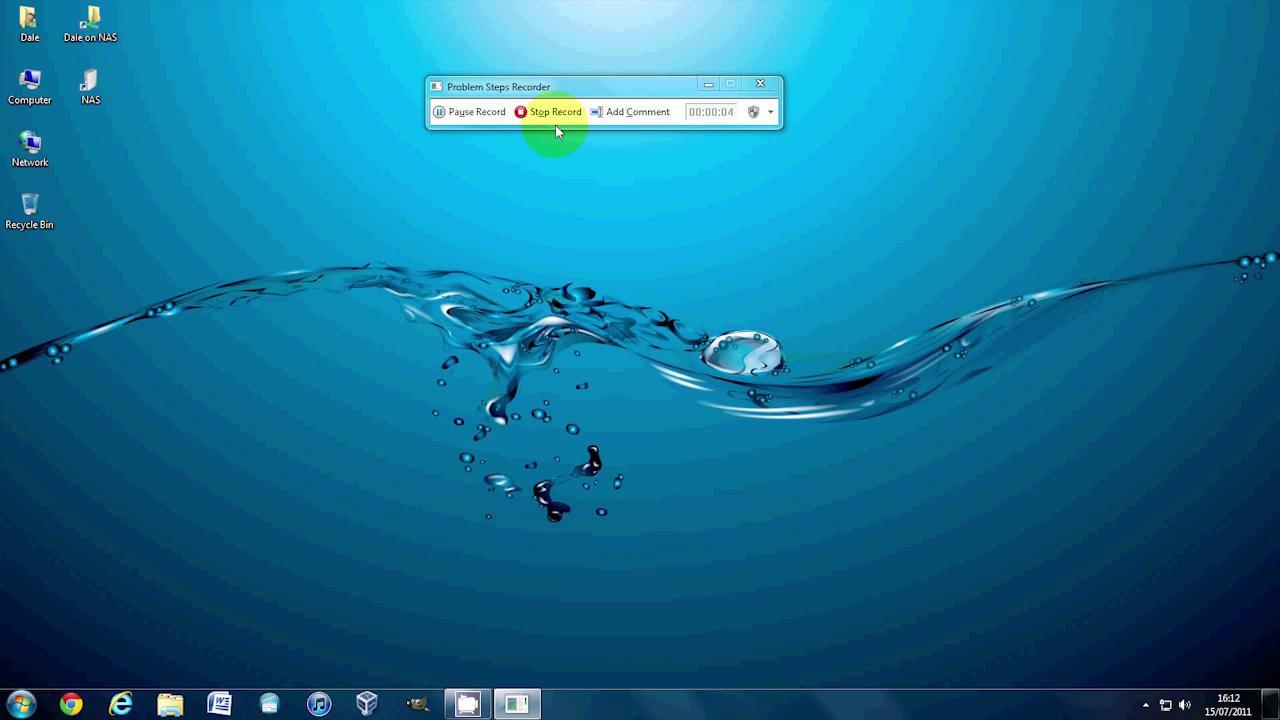
left_click(282, 318)
left_click(21, 704)
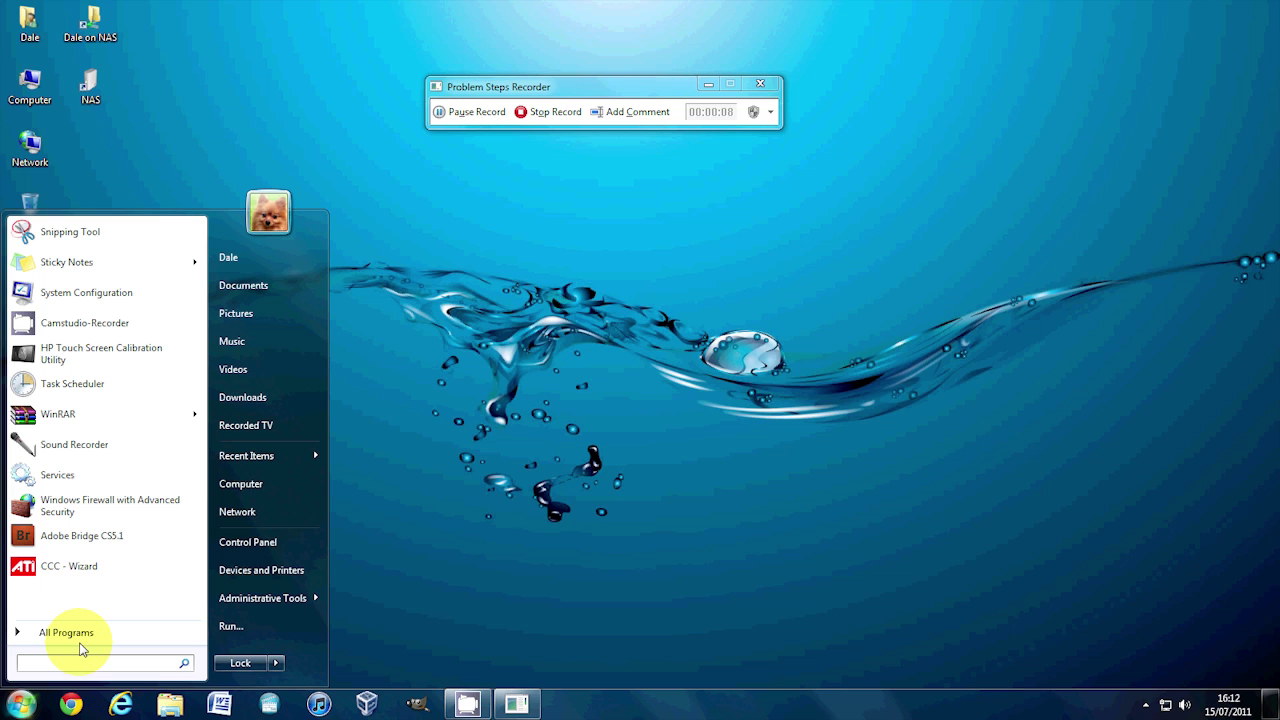
left_click(213, 708)
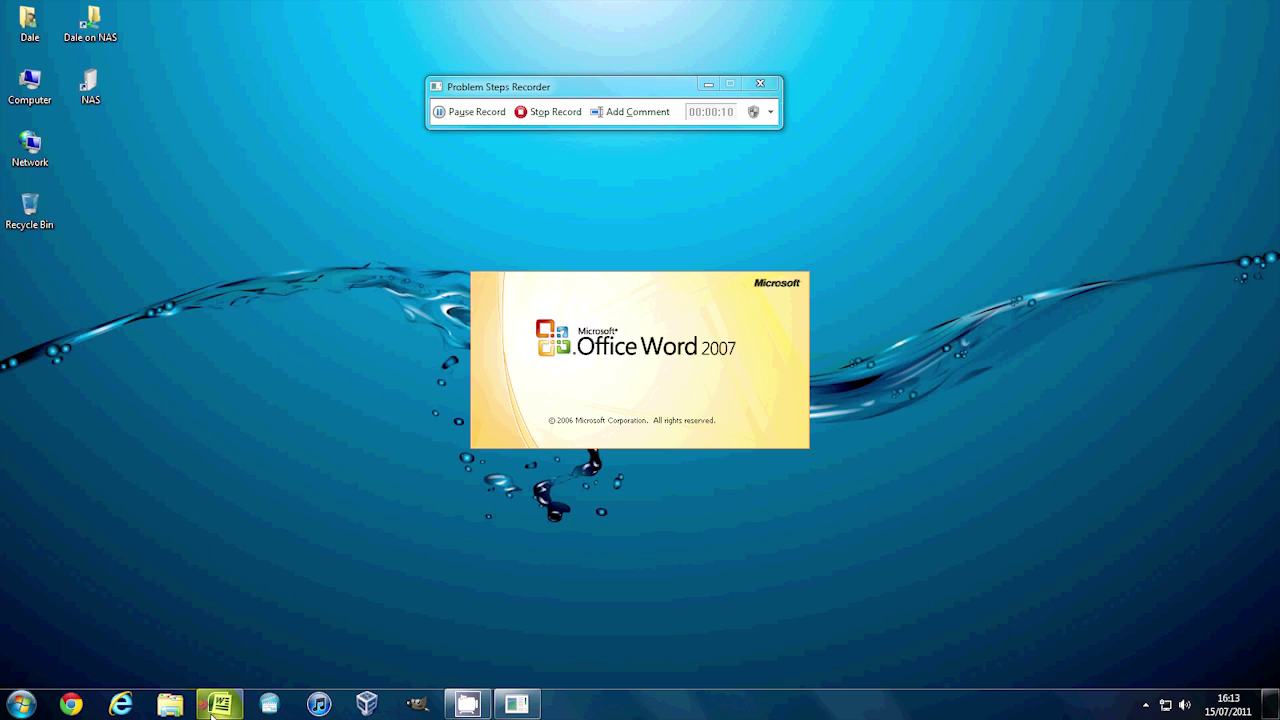
left_click(232, 614)
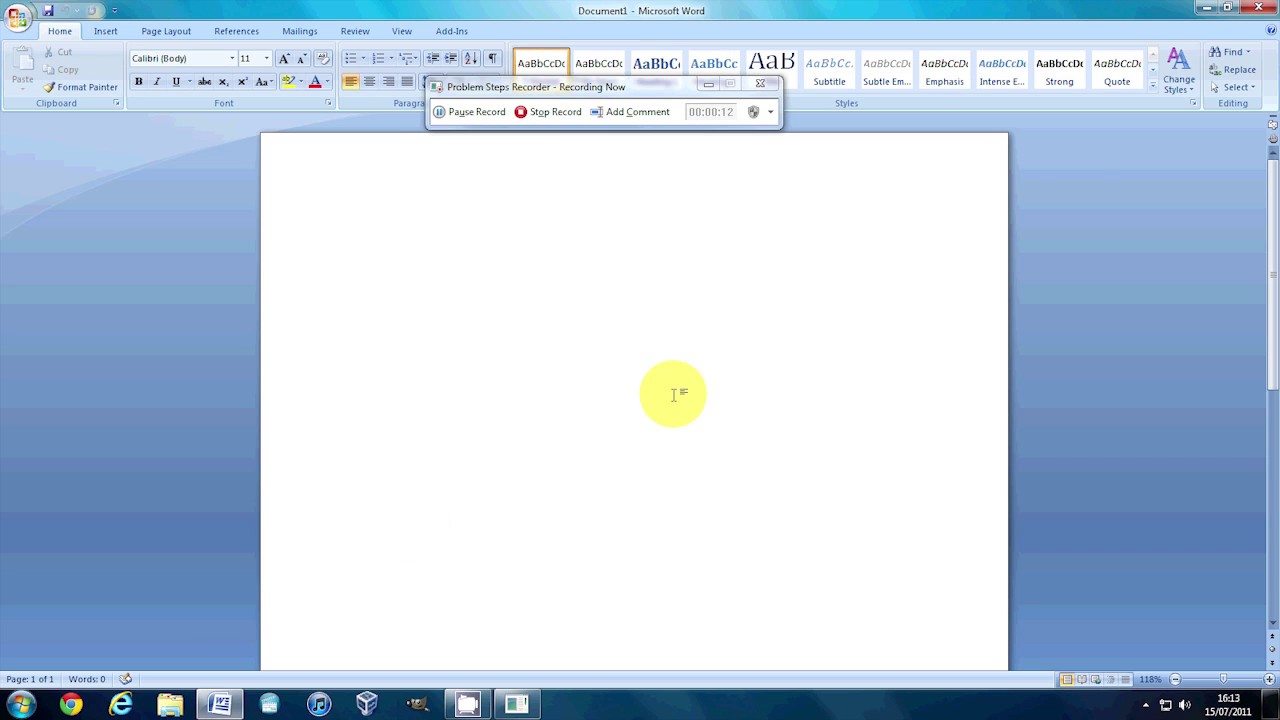
left_click(1257, 8)
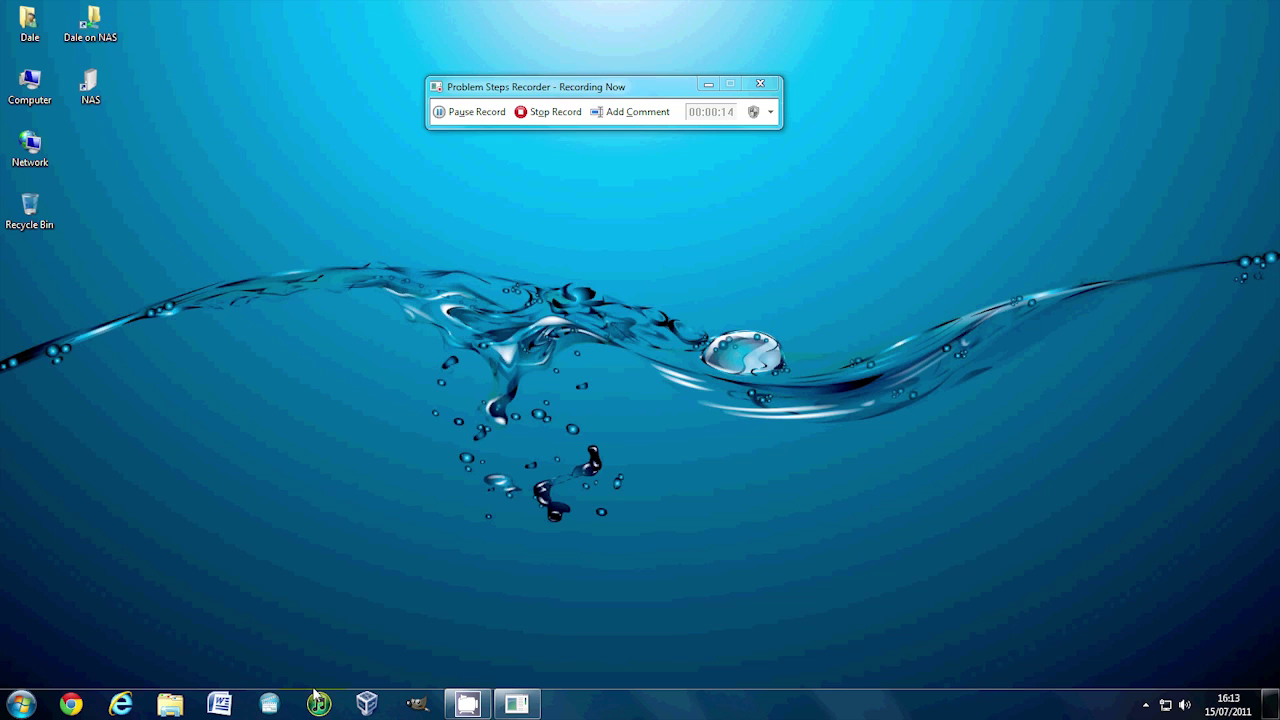
- Click the empty desktop, open the Network folder, and close it again
left_click(367, 385)
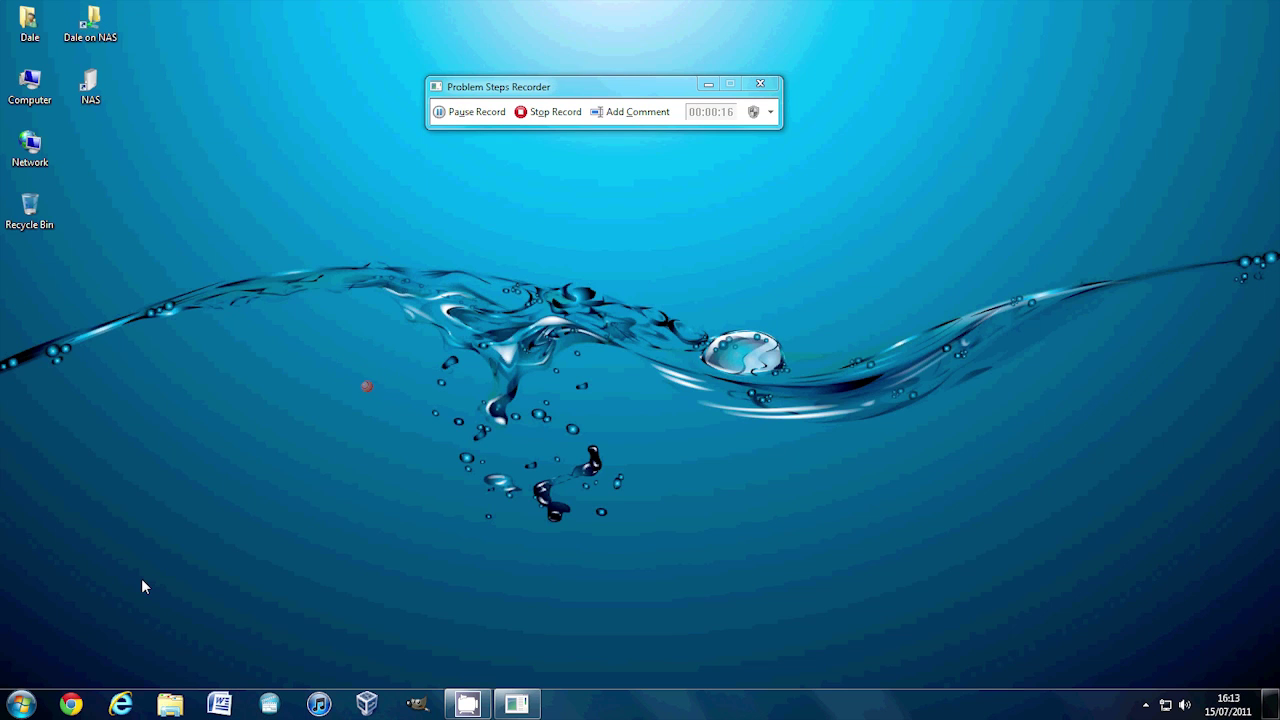
left_click(61, 348)
double_click(30, 150)
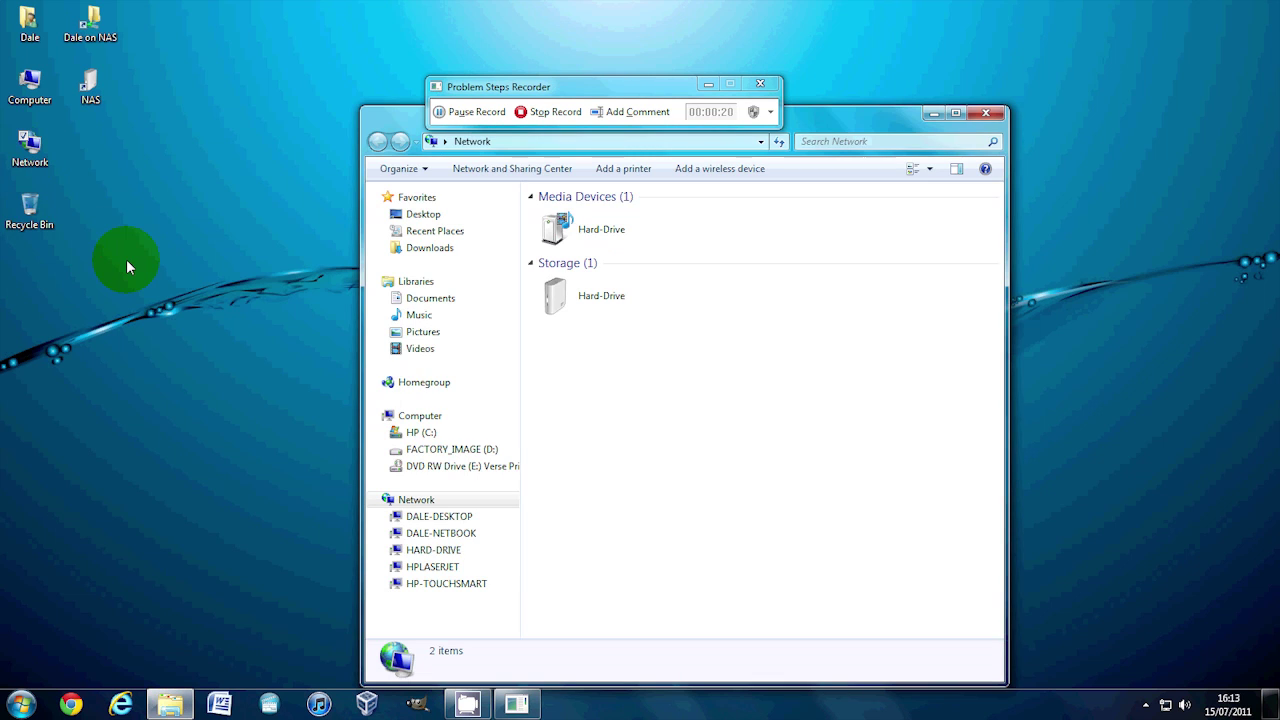
left_click(986, 112)
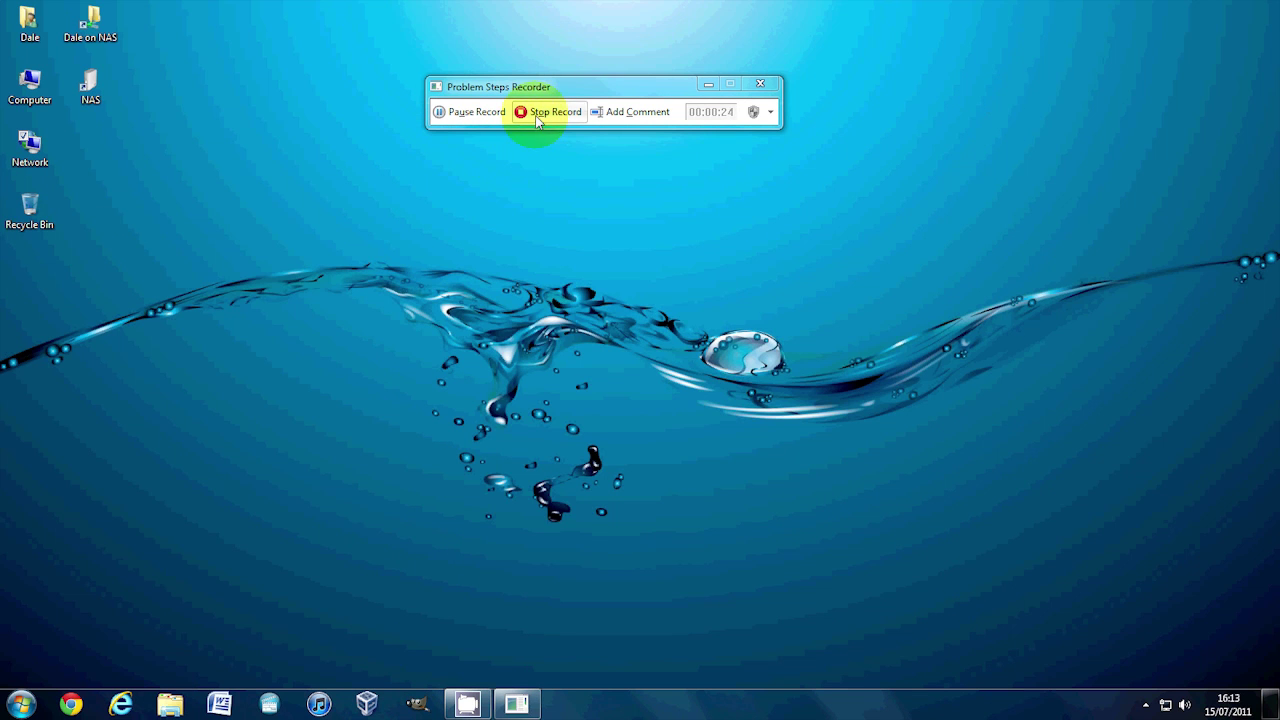
- Stop recording, save the steps as zip file 1 on the Desktop, and close the recorder
left_click(548, 112)
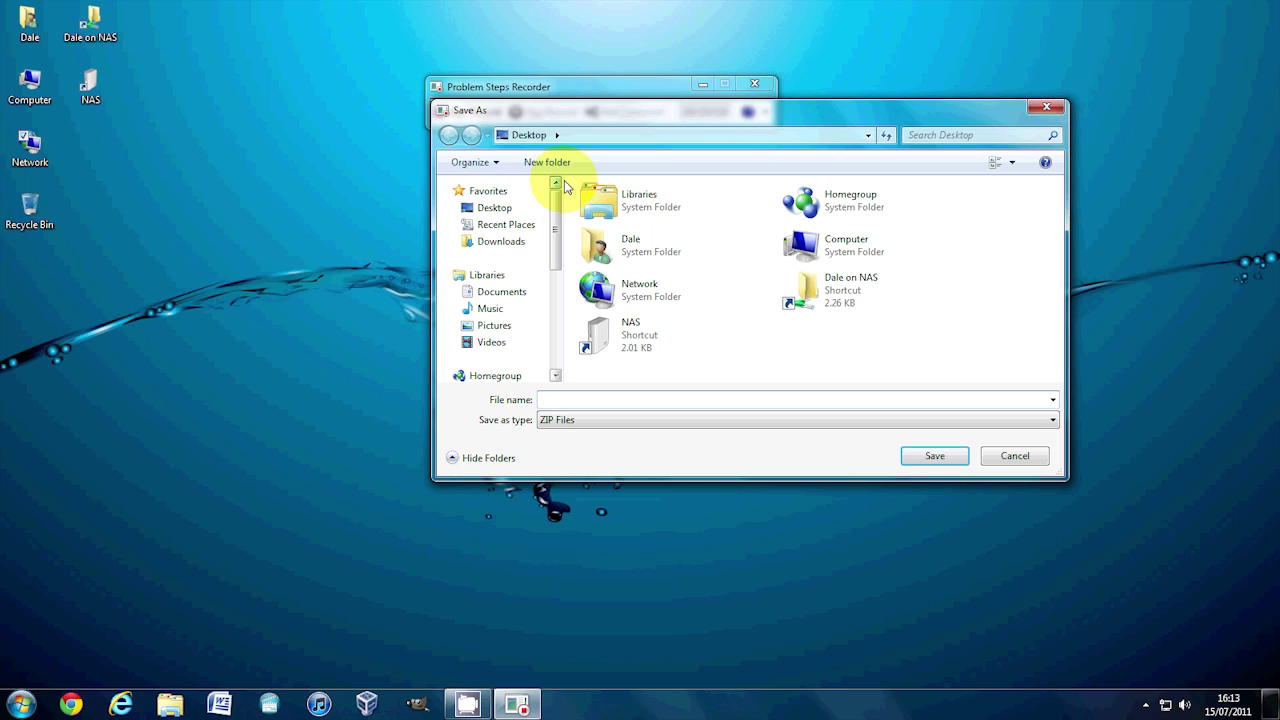
left_click(932, 455)
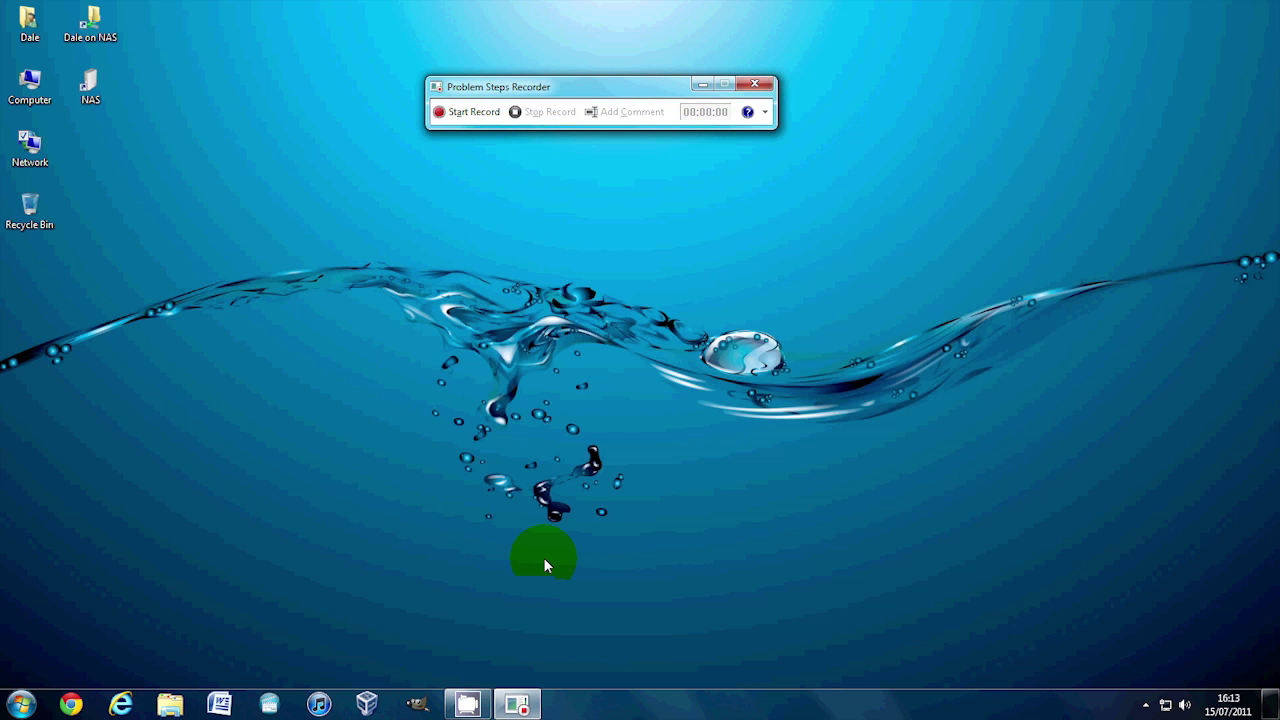
left_click(761, 86)
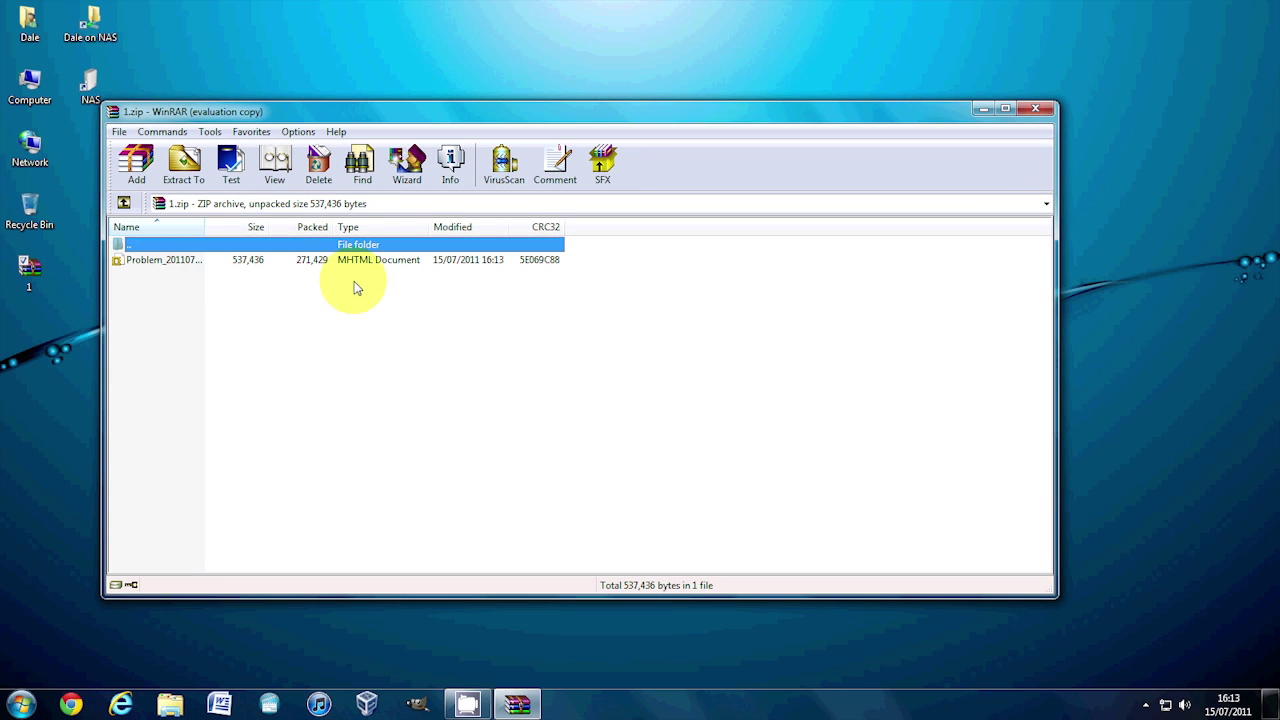
- Open the report from 1.zip in Internet Explorer, dismiss the prompts, maximize, and scroll through it
left_click(277, 262)
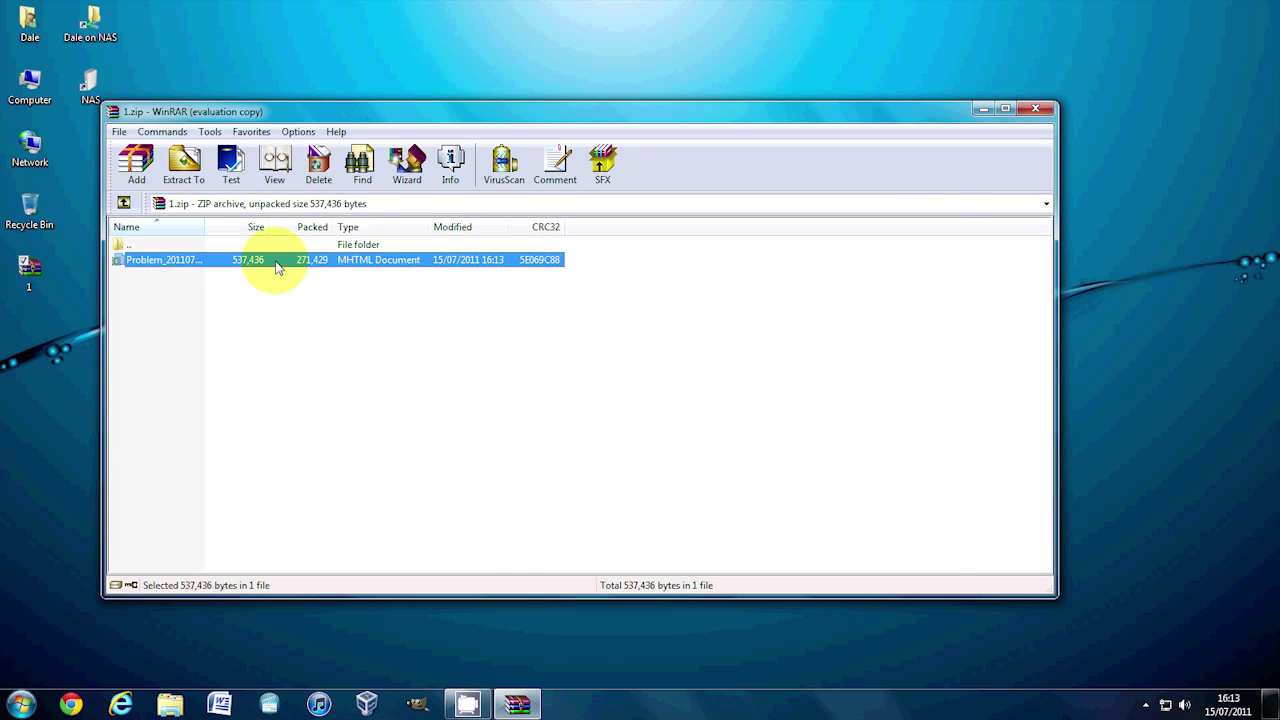
double_click(277, 262)
left_click(795, 367)
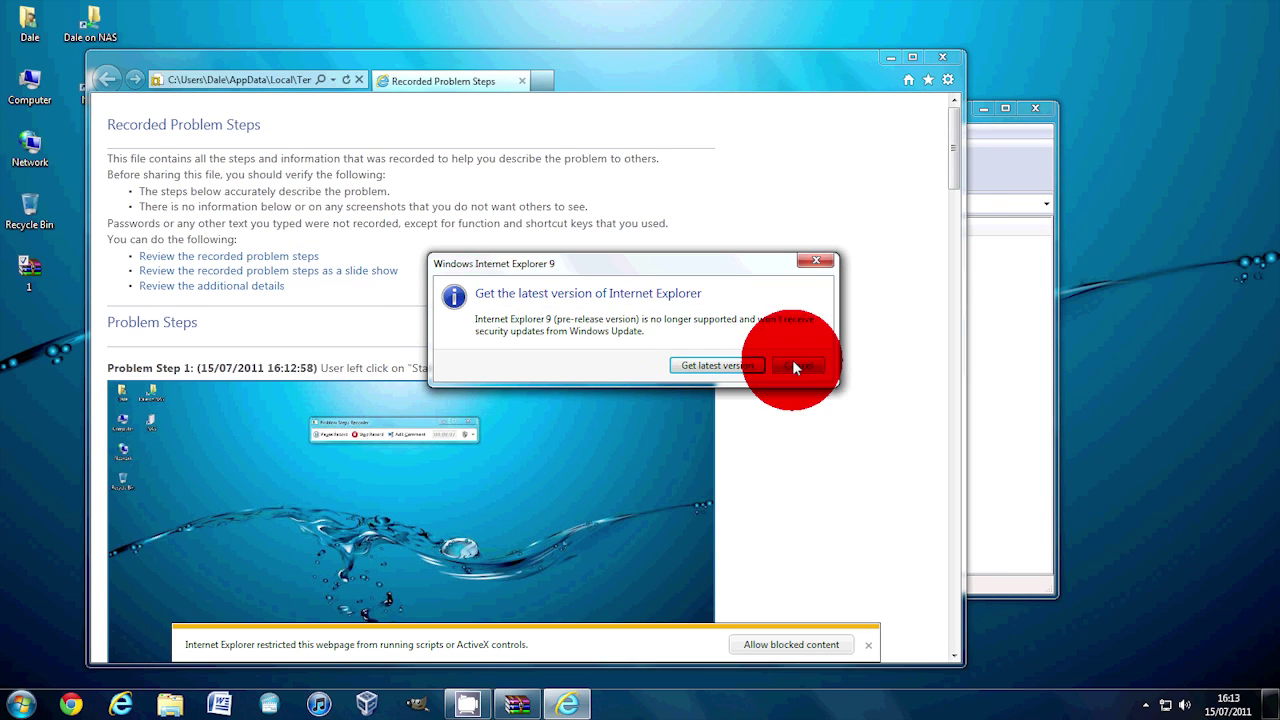
left_click_drag(829, 76, 835, 3)
left_click(1000, 671)
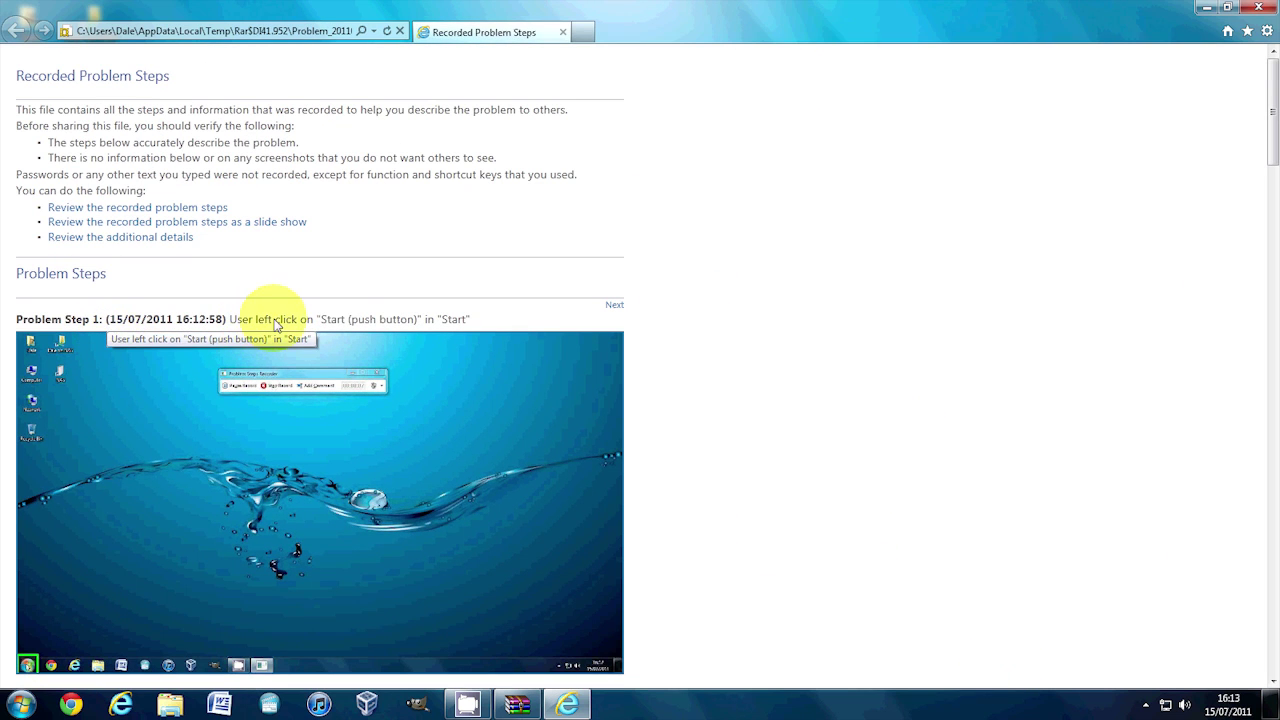
mouse_move(1273, 126)
left_mouse_down()
mouse_move(1262, 560)
mouse_move(1266, 478)
left_mouse_up()
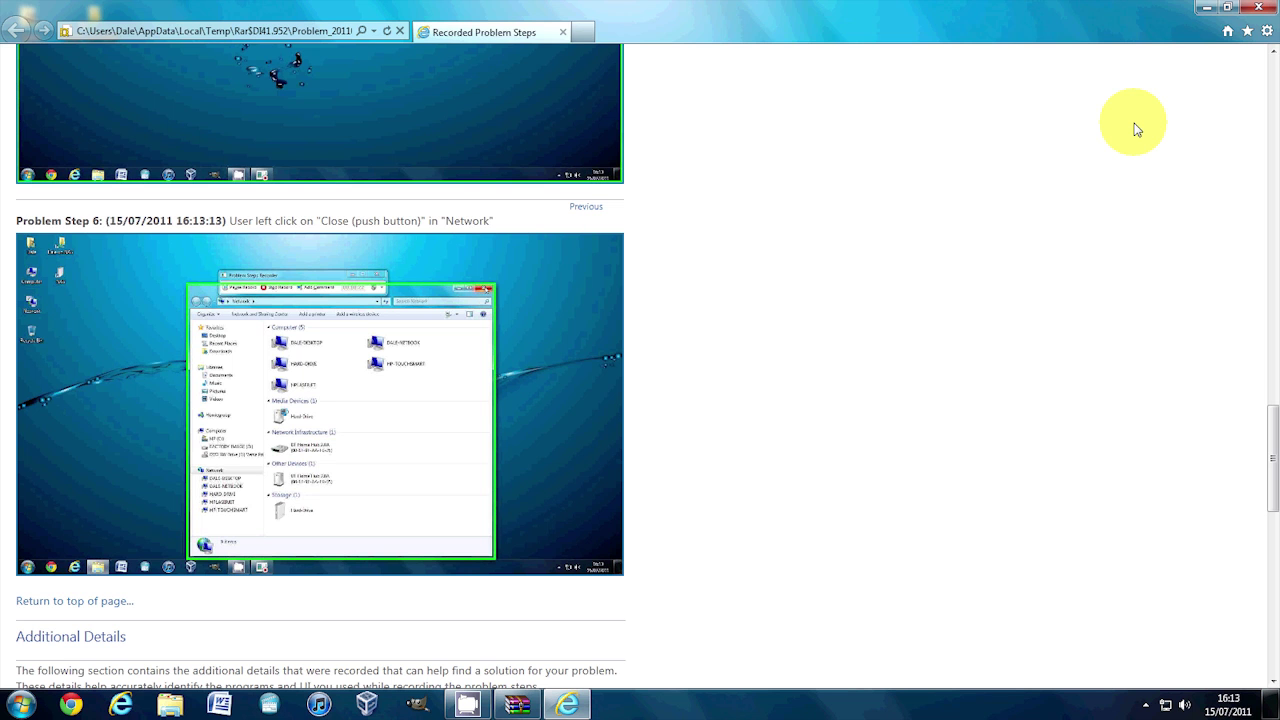
- Close Internet Explorer and the 1.zip WinRAR window, then deselect the desktop icon
left_click(1258, 7)
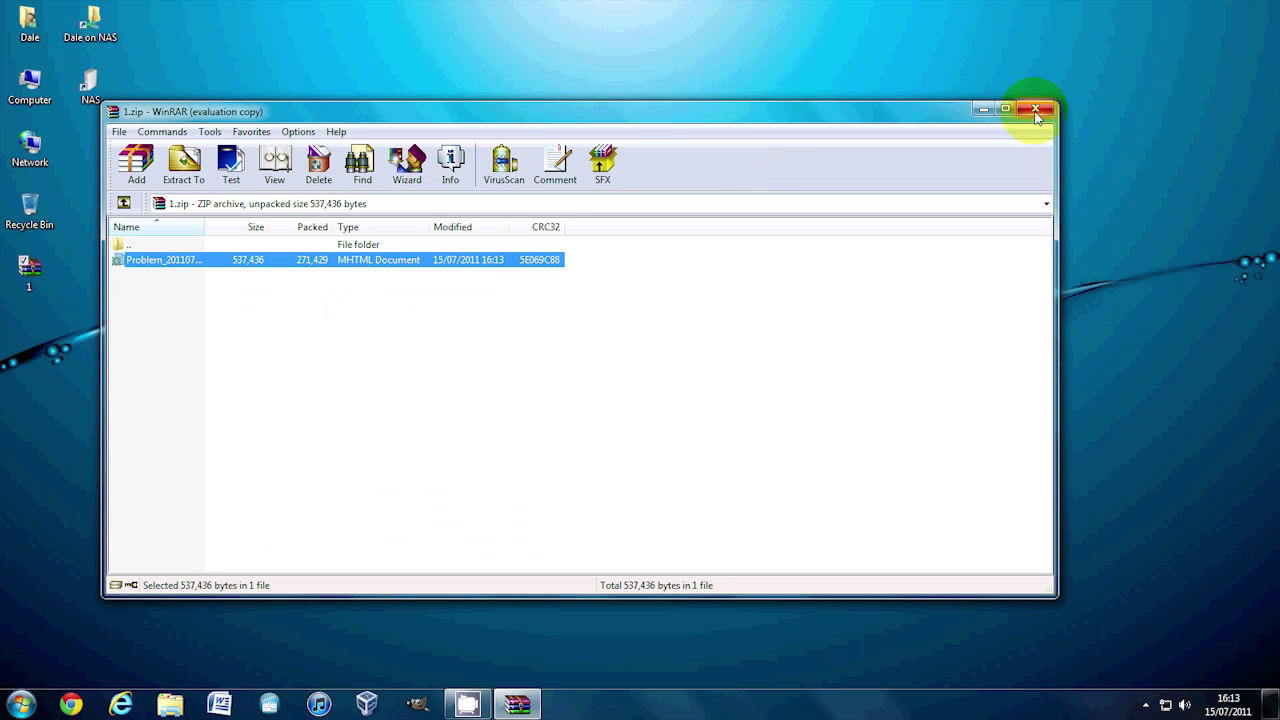
left_click(1035, 110)
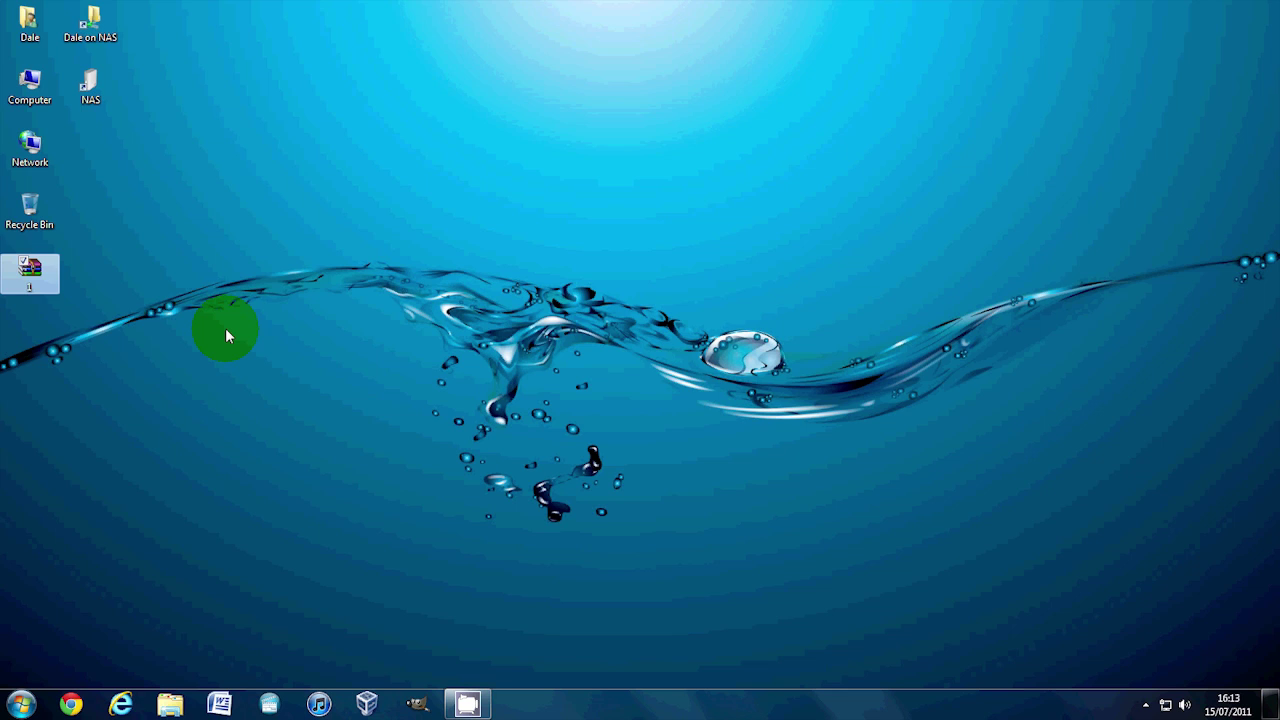
left_click(225, 328)
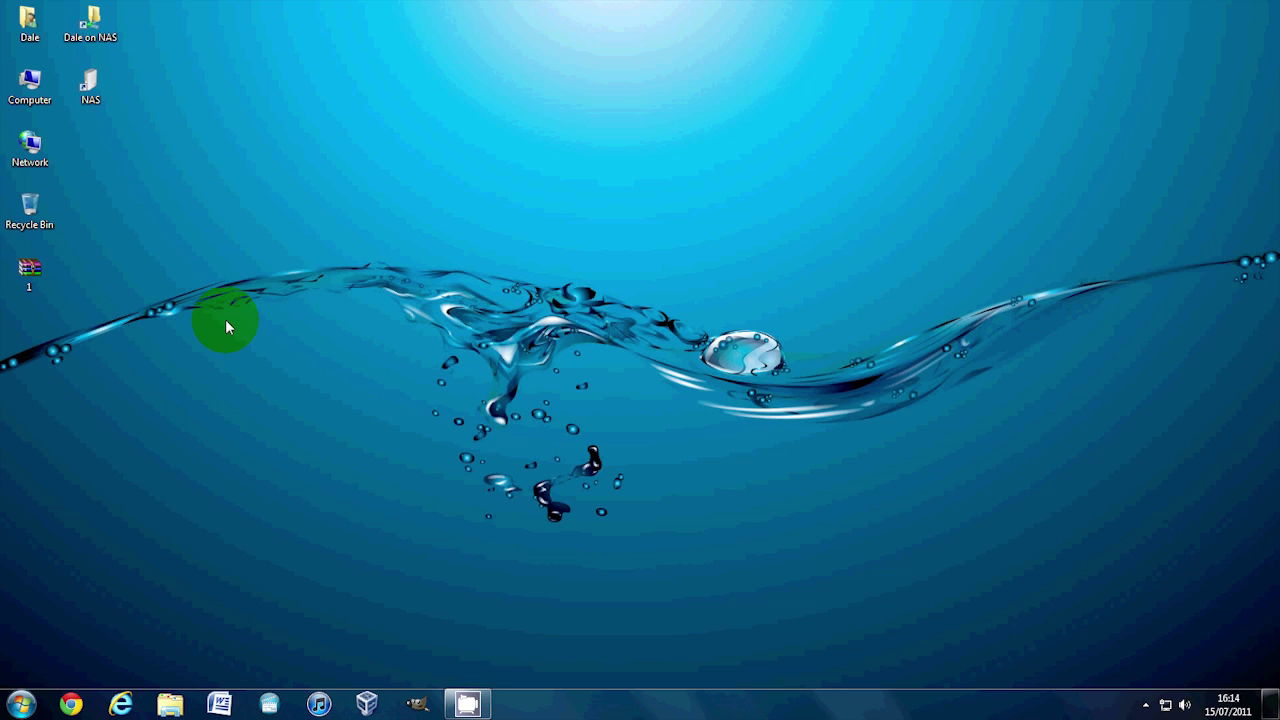